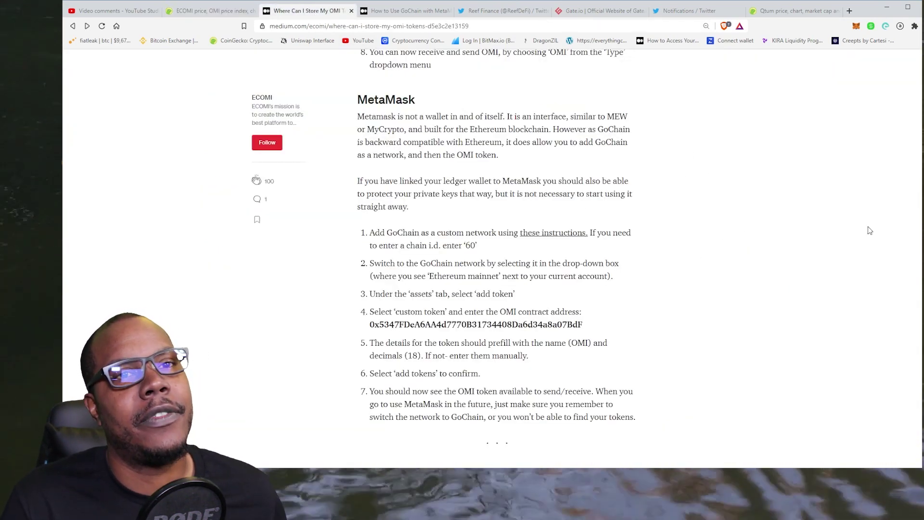
Jump back to the top of the 'Where Can I Store My OMI Tokens?' article
key("Home")
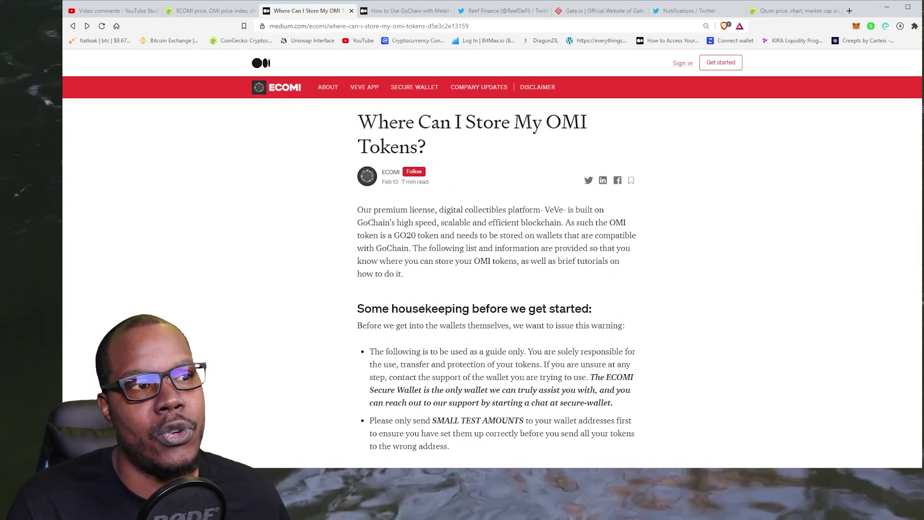
scroll(498, 282, "down", 2)
scroll(497, 282, "down", 5)
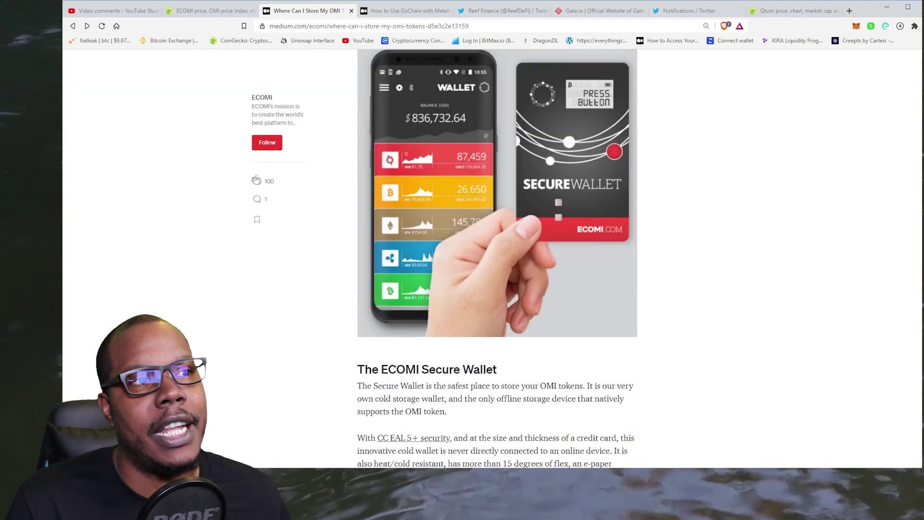
scroll(497, 282, "down", 3)
scroll(497, 282, "down", 5)
scroll(498, 282, "down", 1)
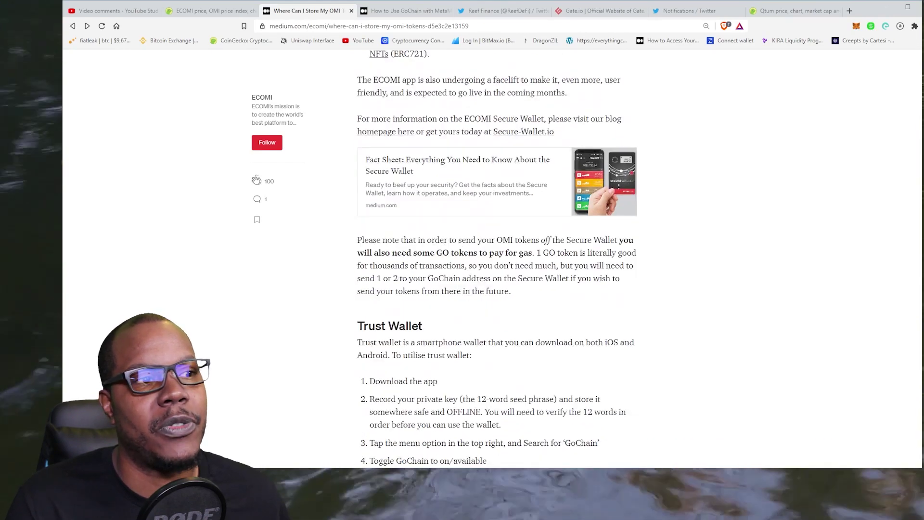
scroll(497, 282, "down", 2)
scroll(497, 282, "down", 5)
scroll(497, 282, "down", 3)
scroll(497, 281, "down", 5)
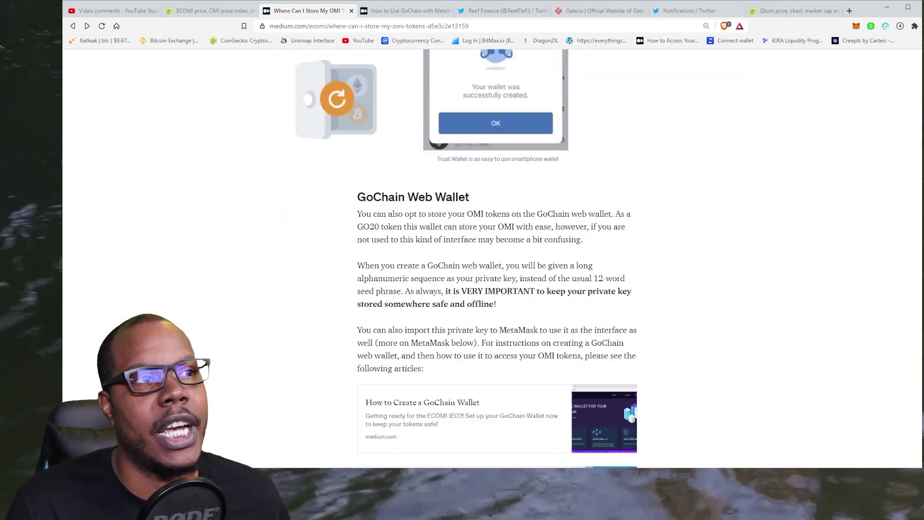
scroll(497, 282, "down", 5)
scroll(497, 282, "down", 3)
scroll(496, 282, "down", 2)
scroll(497, 281, "down", 2)
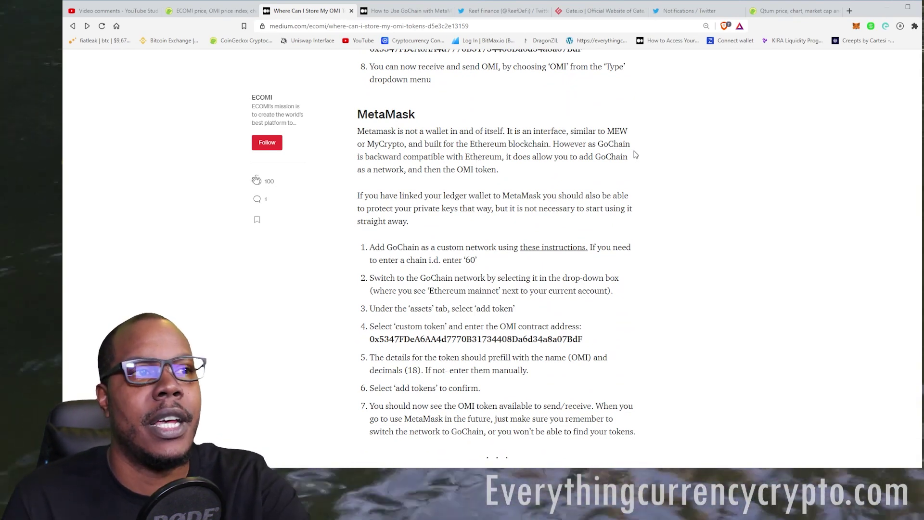
scroll(639, 173, "down", 1)
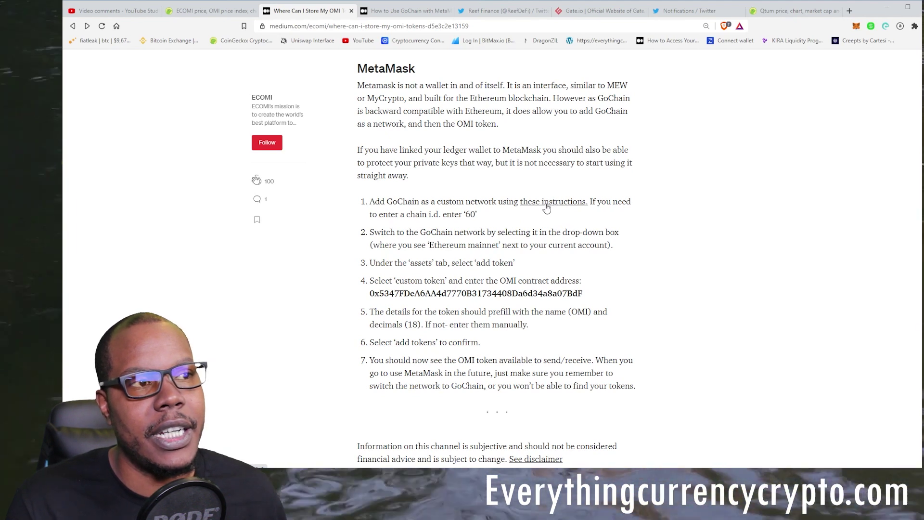
Switch to the 'How to Use GoChain with MetaMask' guide
left_click(415, 14)
scroll(582, 250, "up", 3)
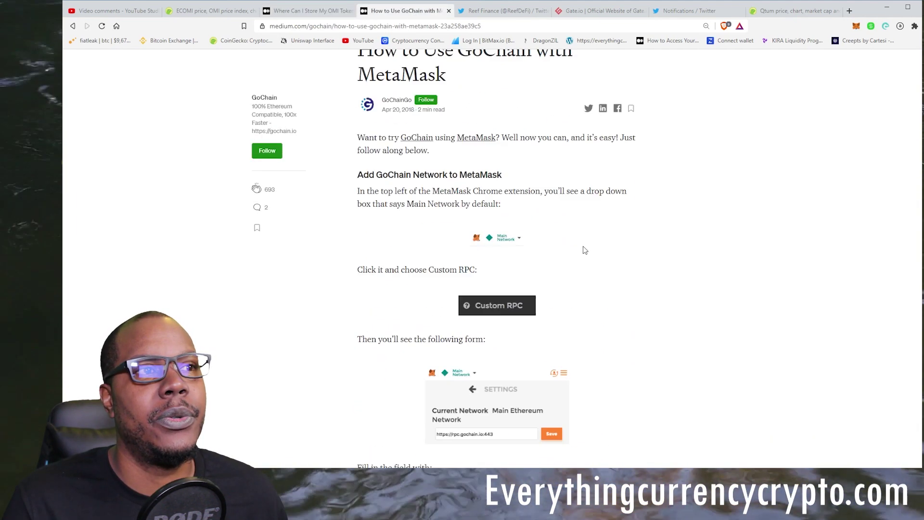
scroll(598, 205, "up", 1)
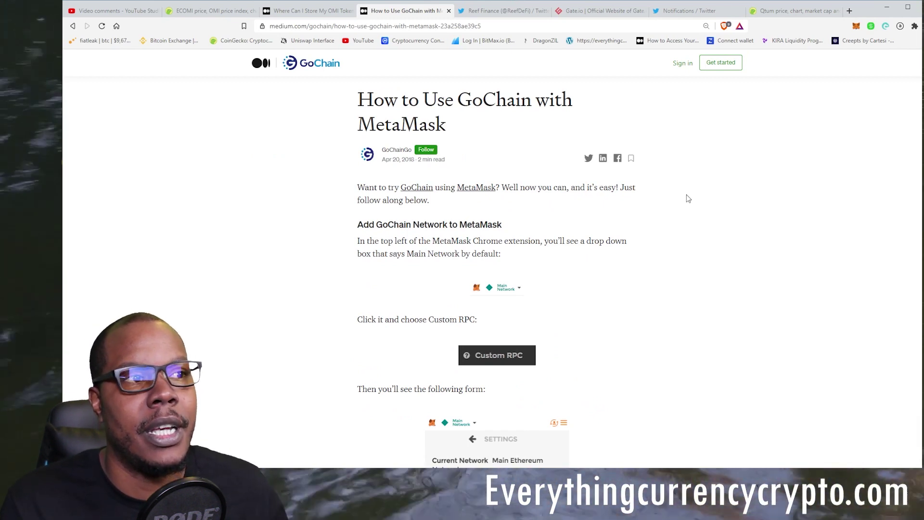
scroll(688, 197, "down", 2)
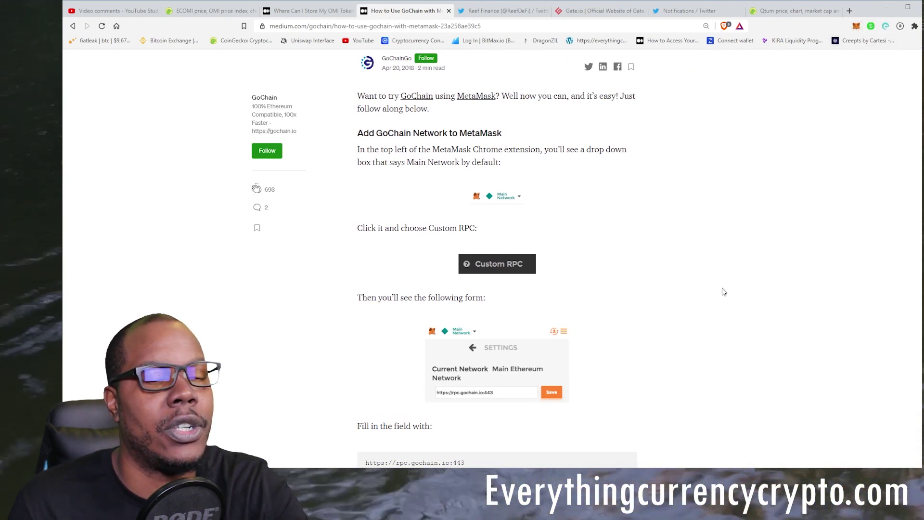
left_click(856, 26)
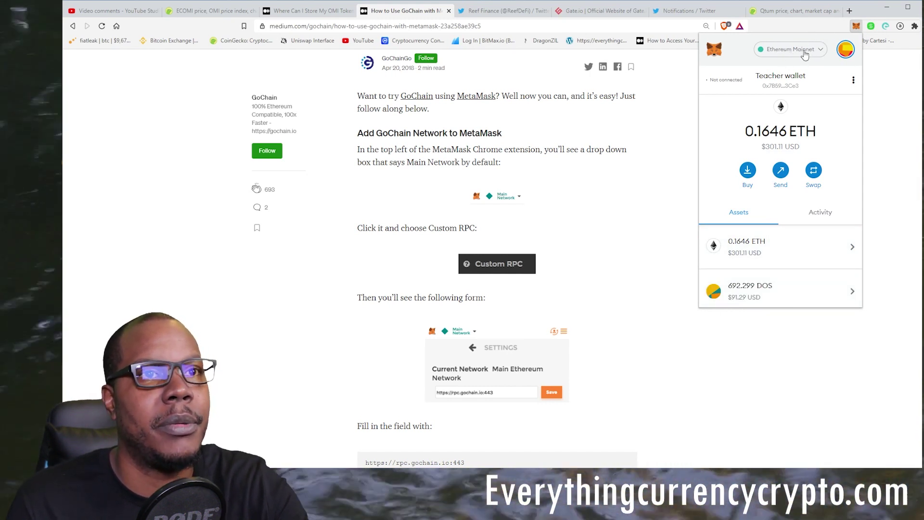
Start a Custom RPC network named GoChain, then begin selecting the guide's RPC URL
left_click(811, 50)
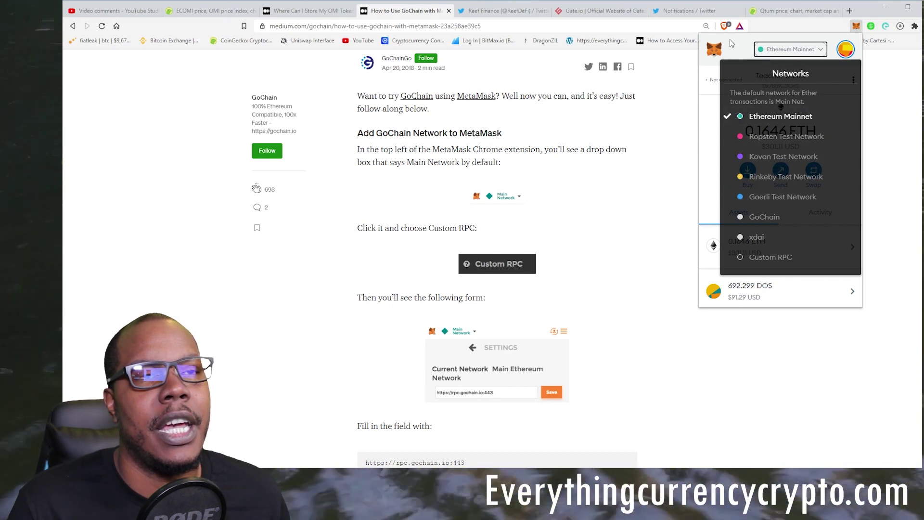
left_click(768, 256)
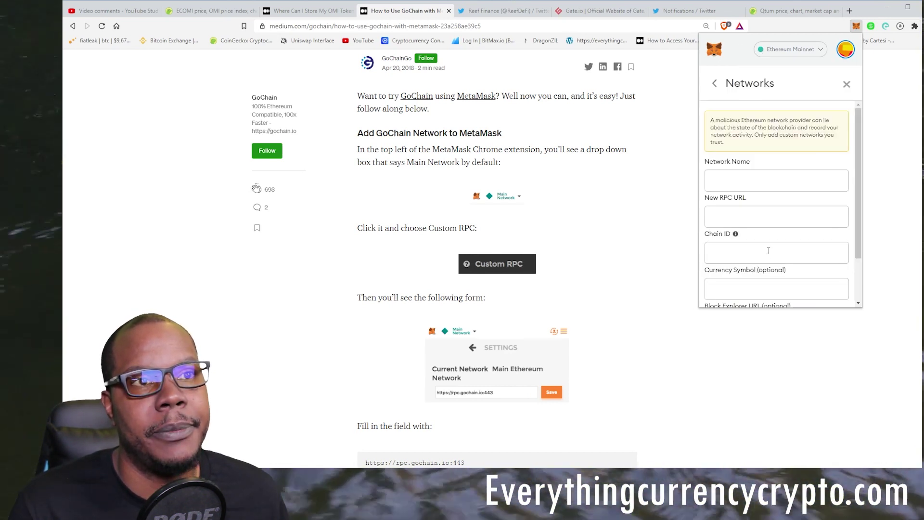
scroll(737, 224, "down", 2)
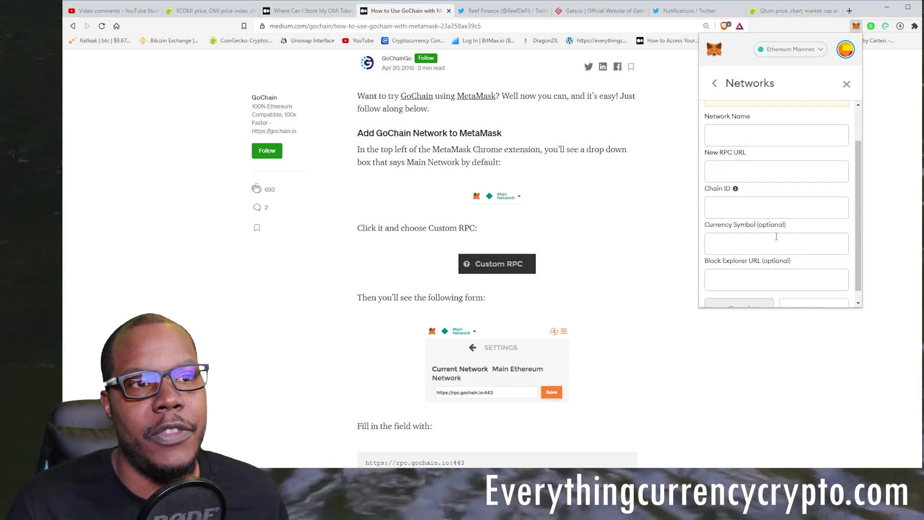
scroll(791, 210, "up", 1)
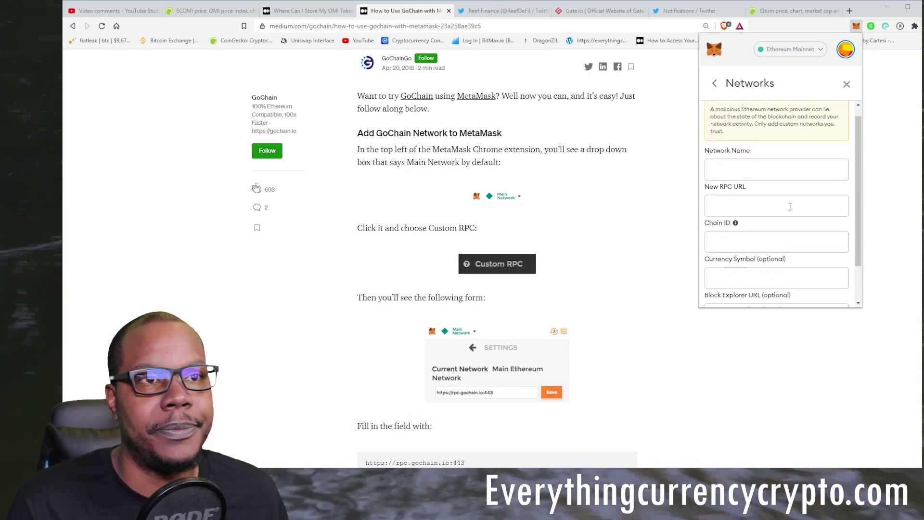
left_click(771, 175)
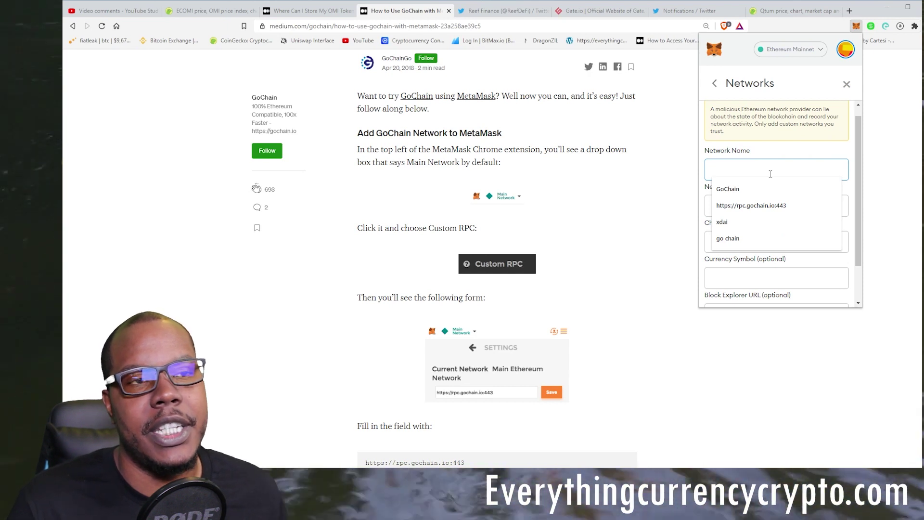
left_click(766, 193)
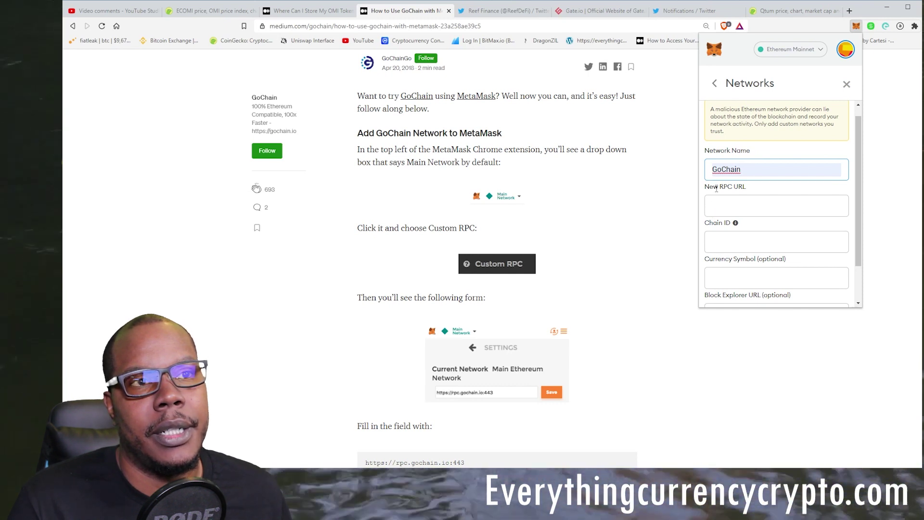
scroll(716, 189, "up", 1)
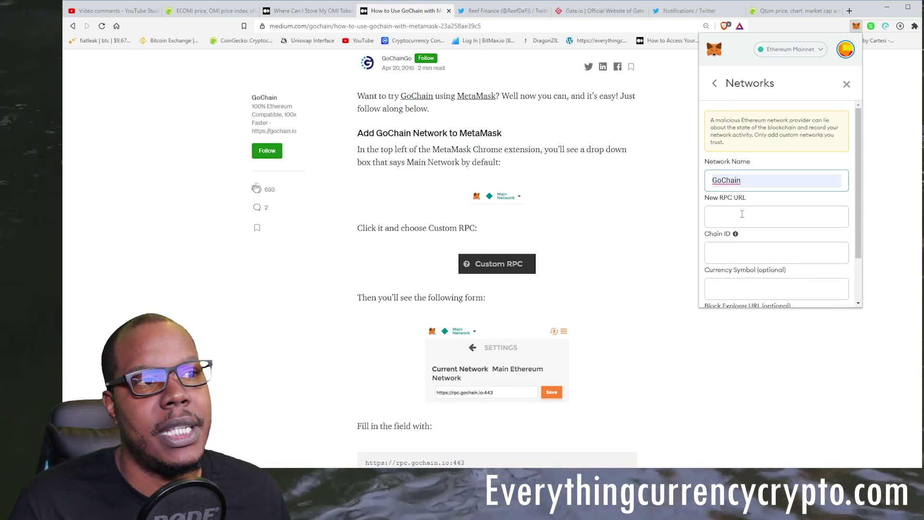
scroll(580, 269, "down", 1)
scroll(571, 253, "down", 1)
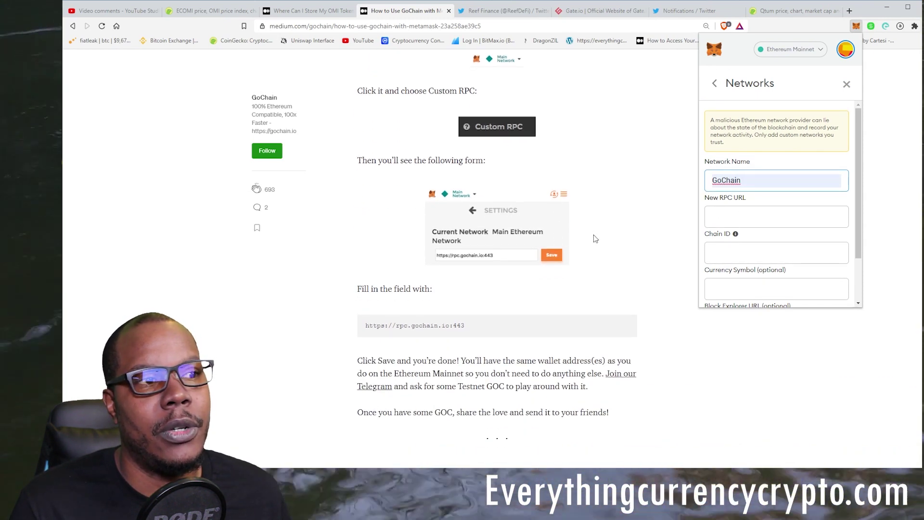
scroll(592, 239, "down", 1)
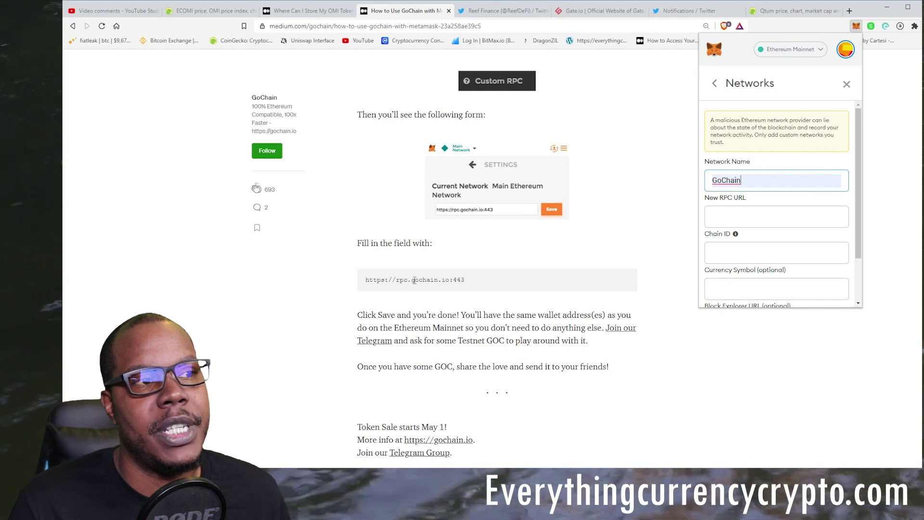
left_click_drag(487, 282, 454, 282)
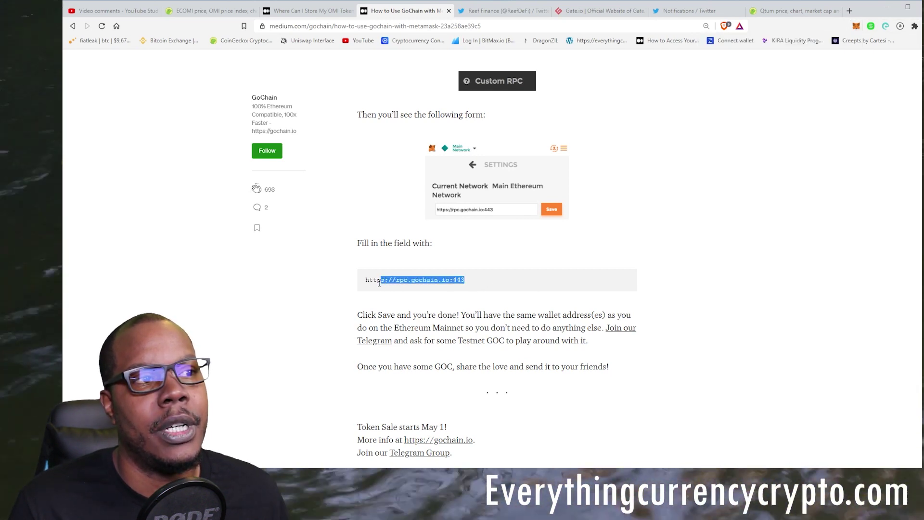
Copy the GoChain RPC URL from the guide
left_click_drag(379, 282, 366, 281)
right_click(397, 285)
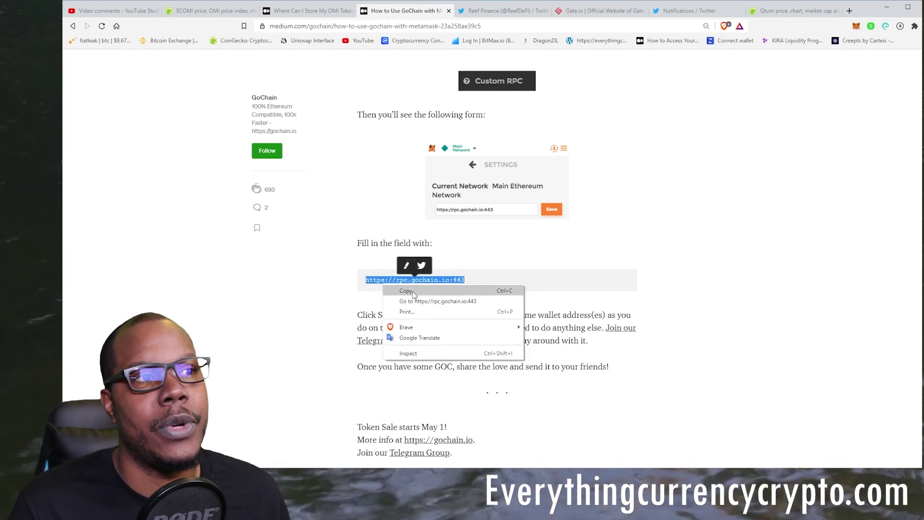
left_click(412, 291)
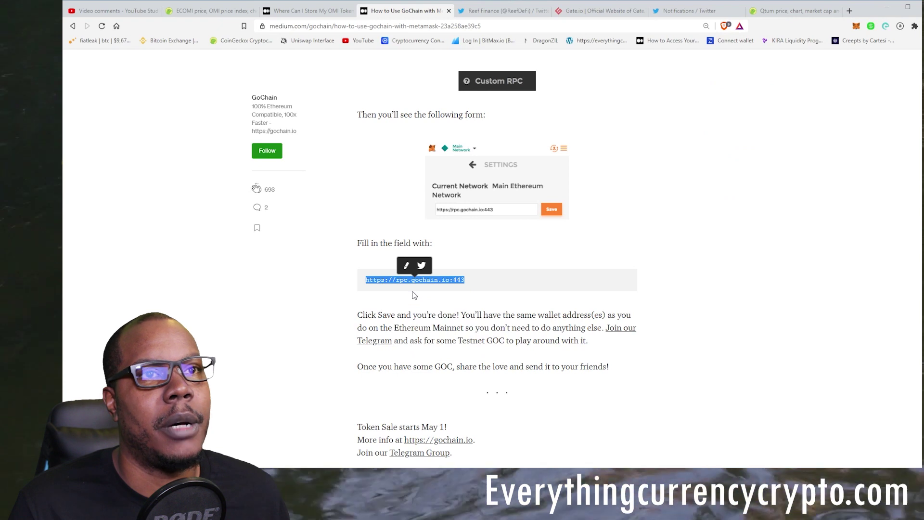
left_click(856, 26)
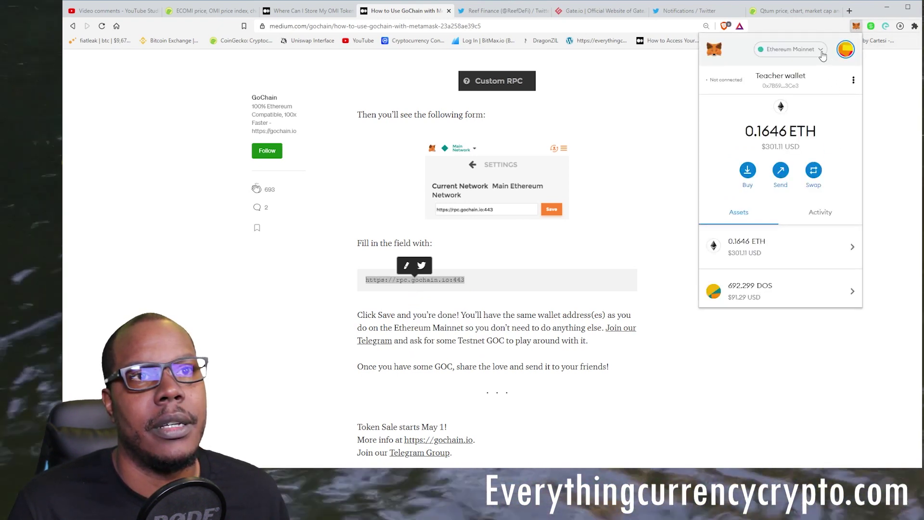
left_click(823, 49)
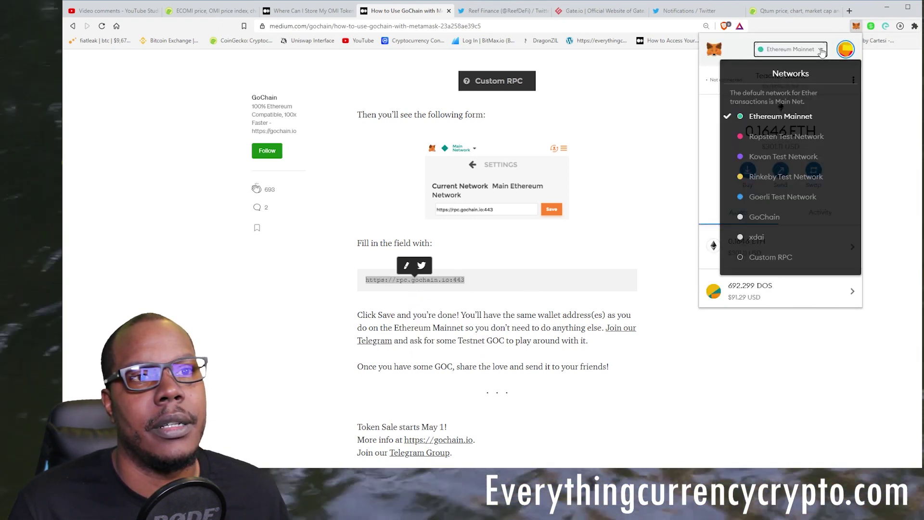
left_click(767, 257)
left_click(734, 211)
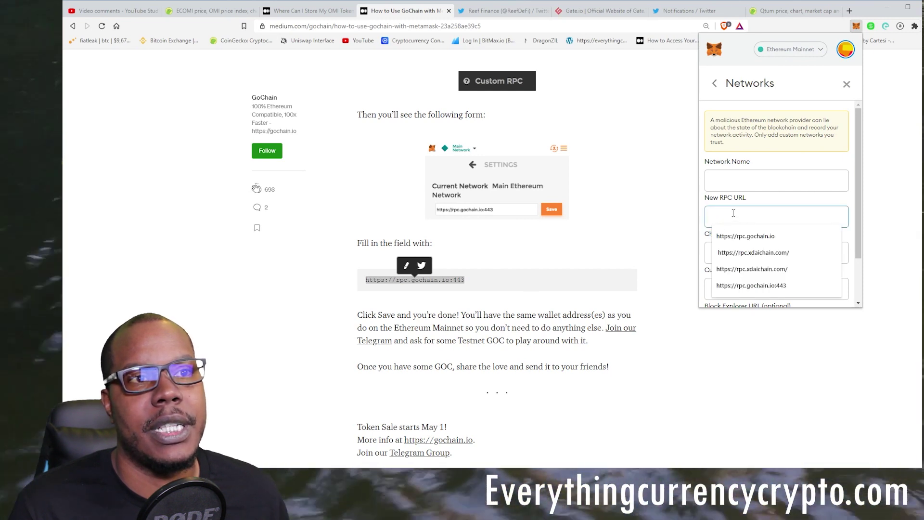
right_click(741, 217)
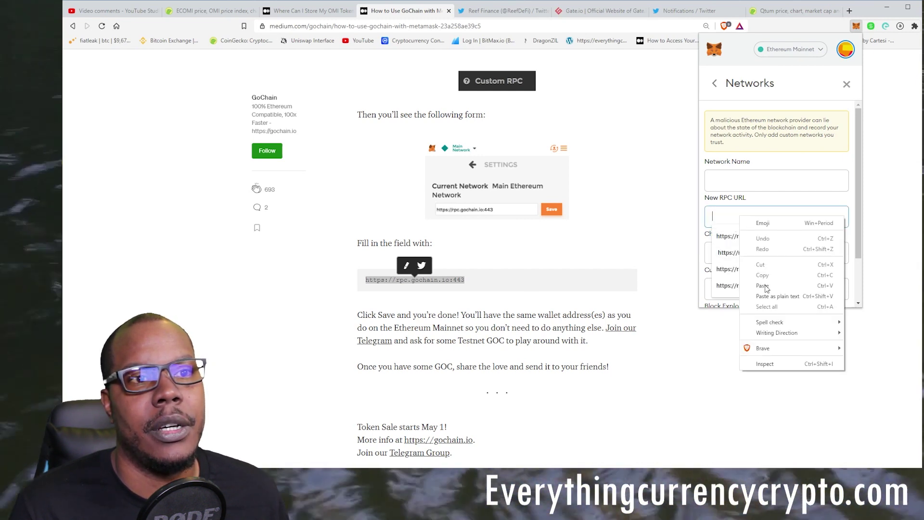
left_click(765, 287)
left_click(738, 181)
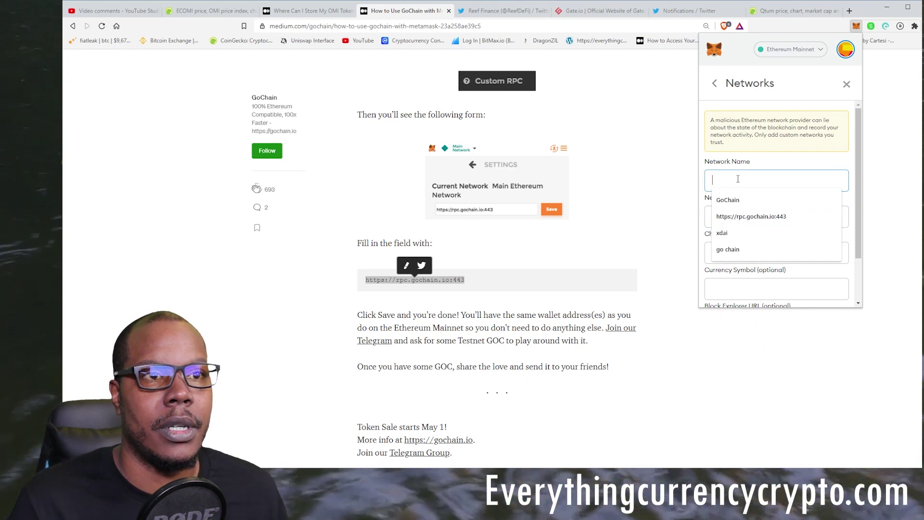
left_click(737, 197)
scroll(738, 202, "down", 2)
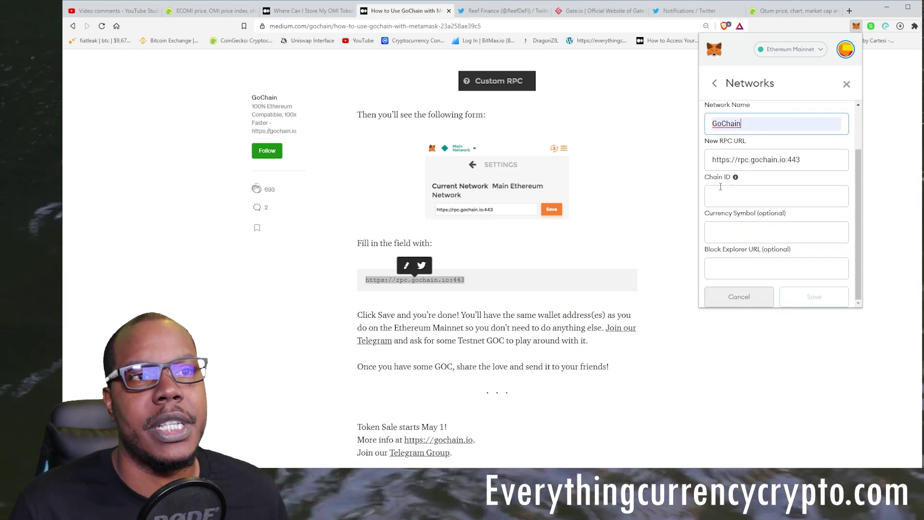
left_click(741, 199)
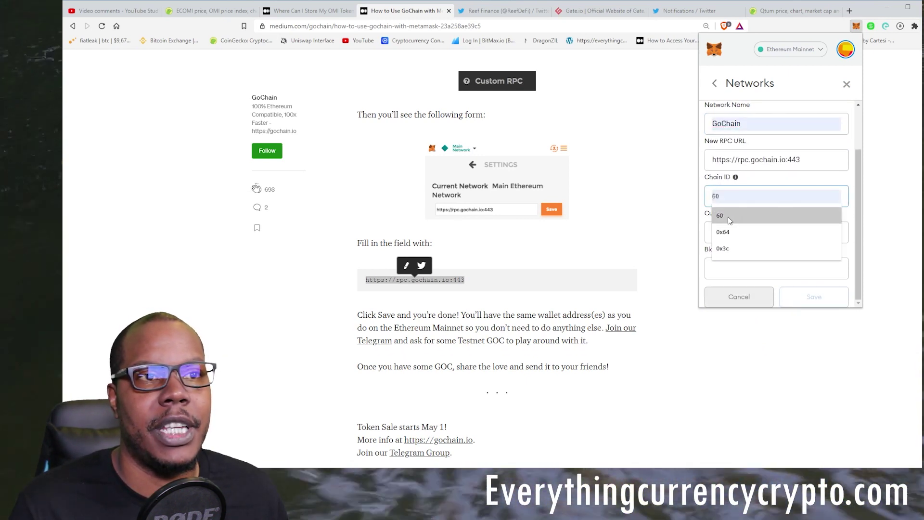
left_click(730, 218)
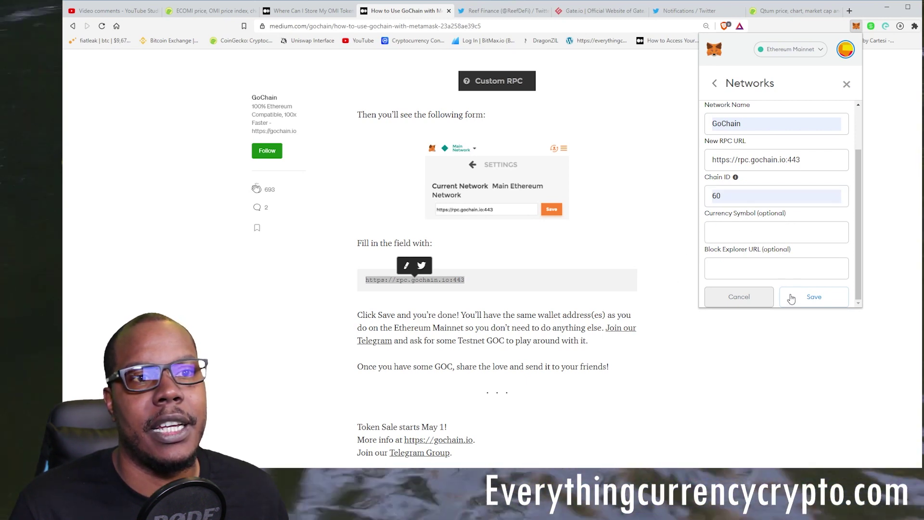
left_click(811, 298)
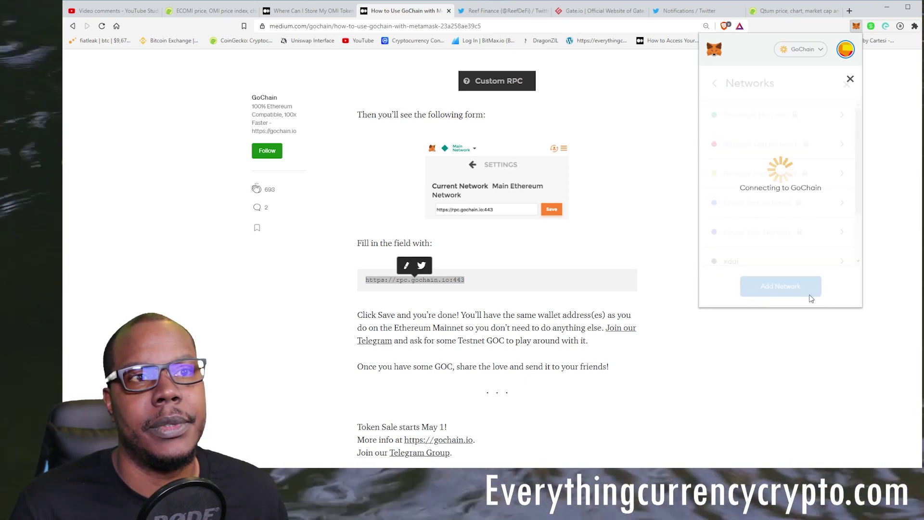
scroll(816, 245, "down", 2)
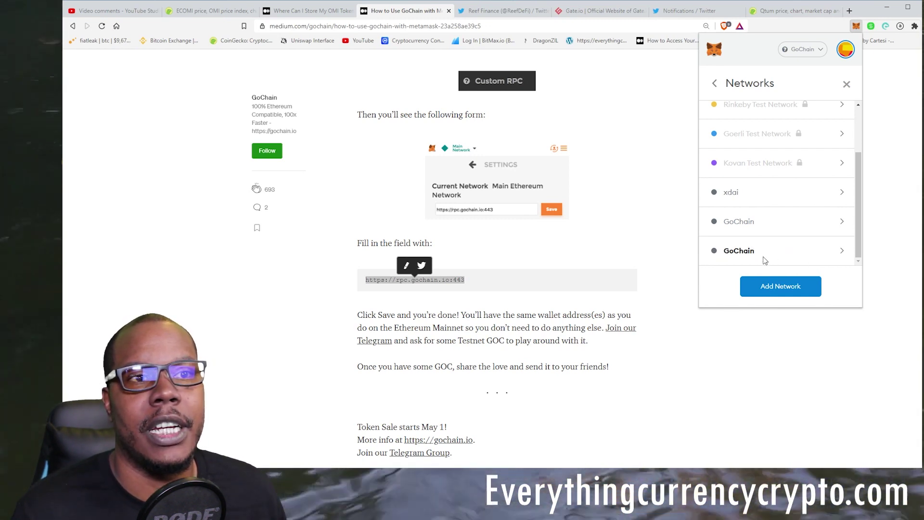
Switch to the second GoChain network, showing 10907702.6317 ETH and 685737.1200261 OMI
left_click(779, 287)
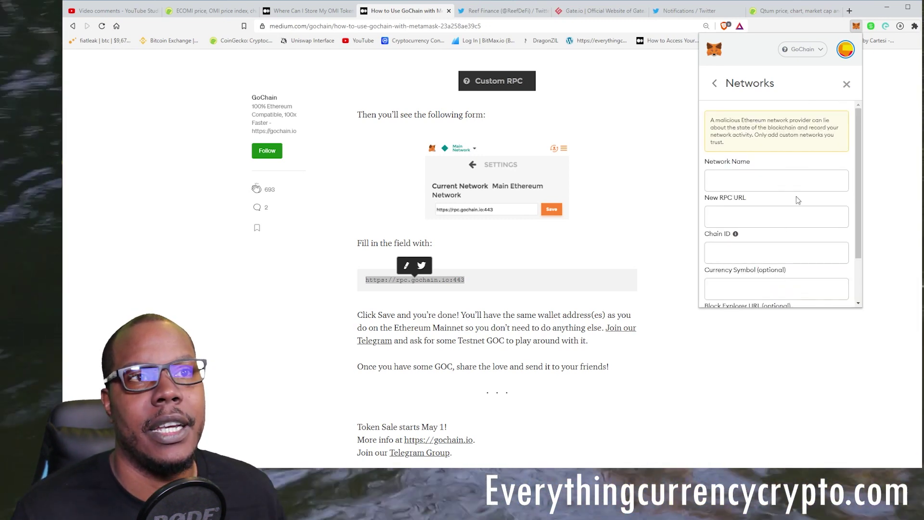
left_click(847, 84)
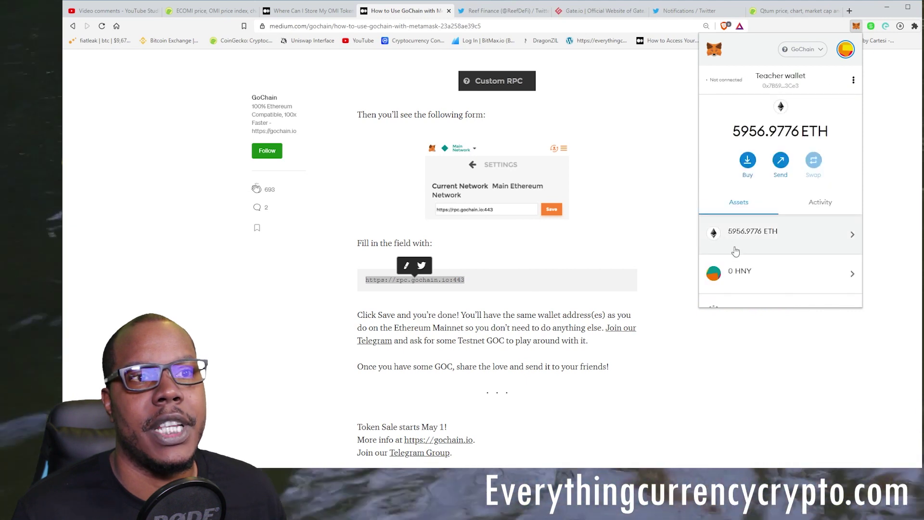
scroll(773, 216, "down", 2)
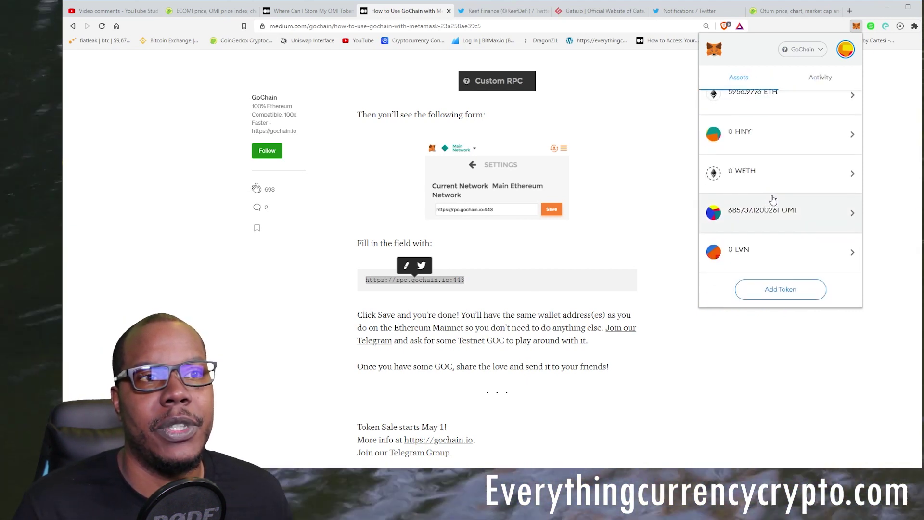
scroll(795, 202, "up", 3)
left_click(803, 49)
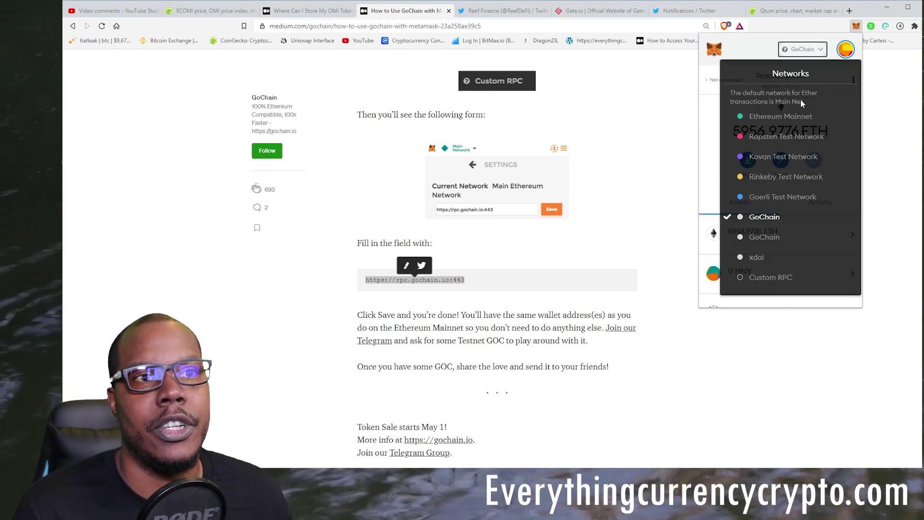
left_click(780, 238)
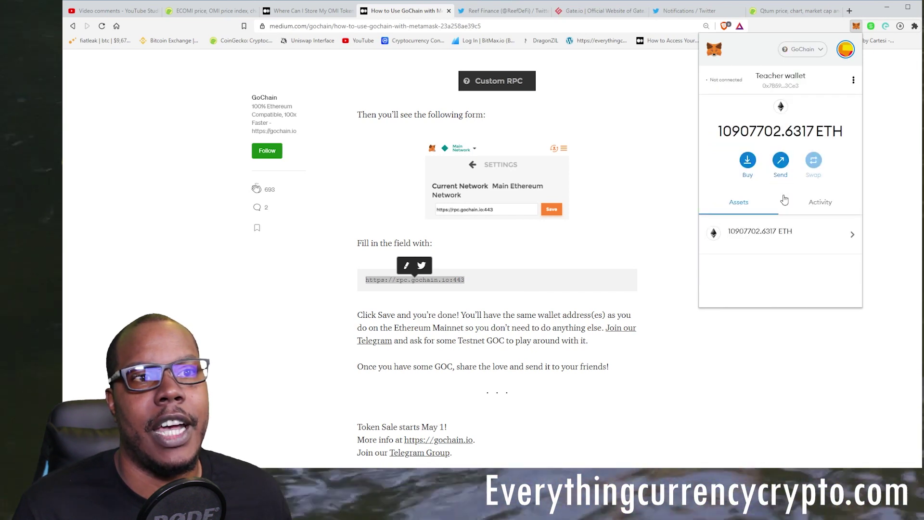
scroll(789, 273, "down", 3)
scroll(802, 213, "up", 3)
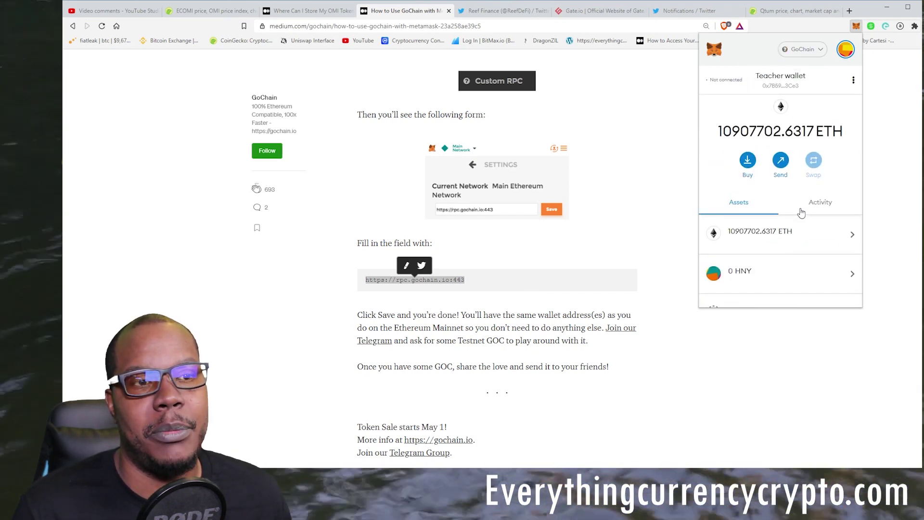
scroll(802, 209, "down", 1)
scroll(803, 206, "up", 2)
scroll(790, 161, "down", 3)
scroll(787, 174, "up", 3)
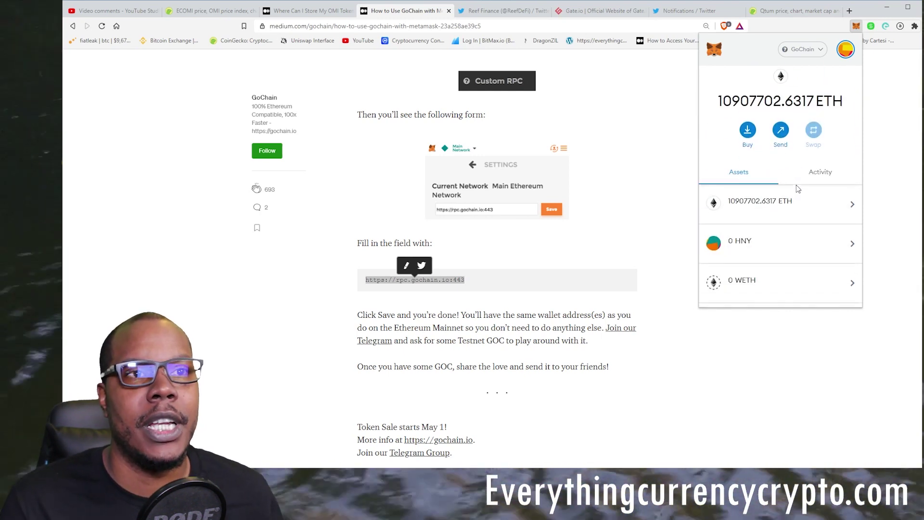
scroll(794, 190, "down", 3)
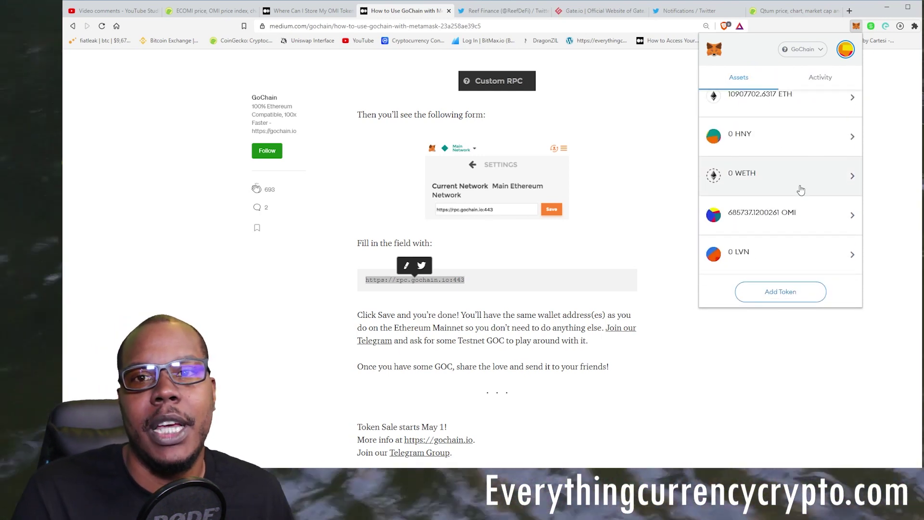
scroll(801, 190, "up", 2)
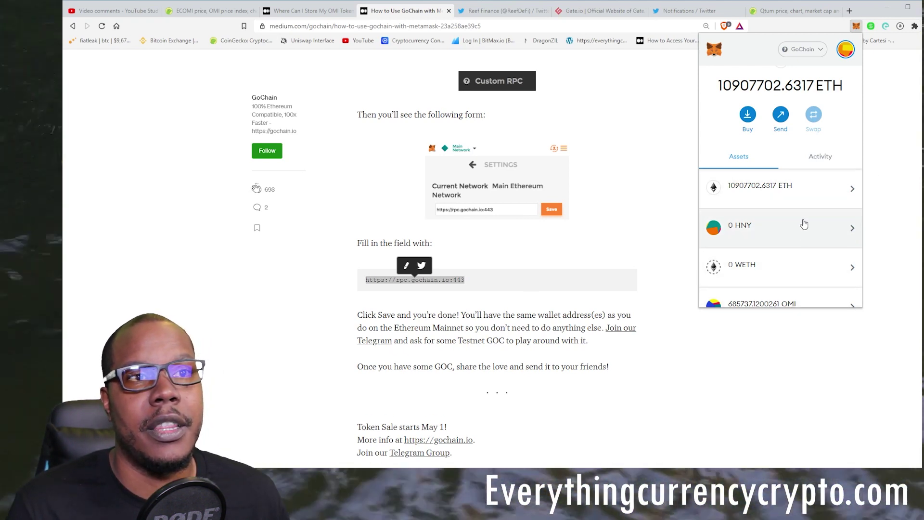
scroll(804, 221, "down", 2)
scroll(794, 238, "up", 3)
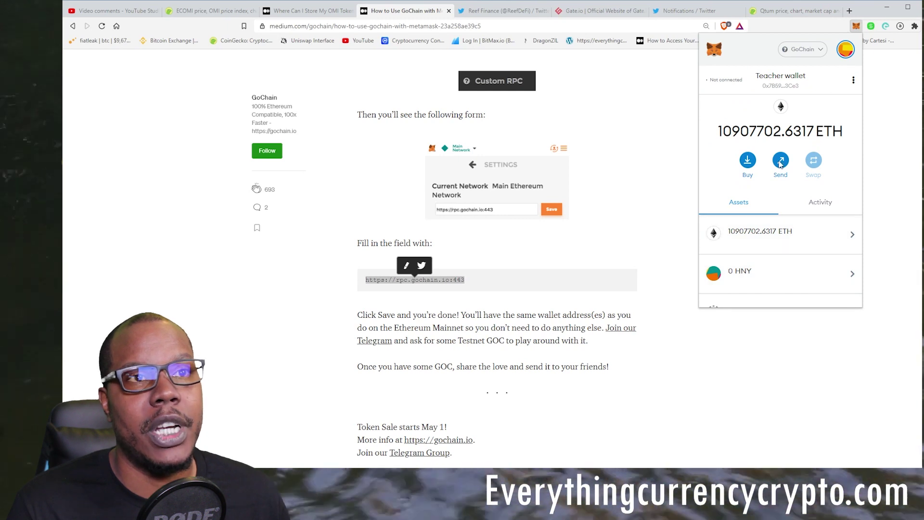
Prepare a 12000 OMI send to the recently used address and review its confirmation
left_click(782, 162)
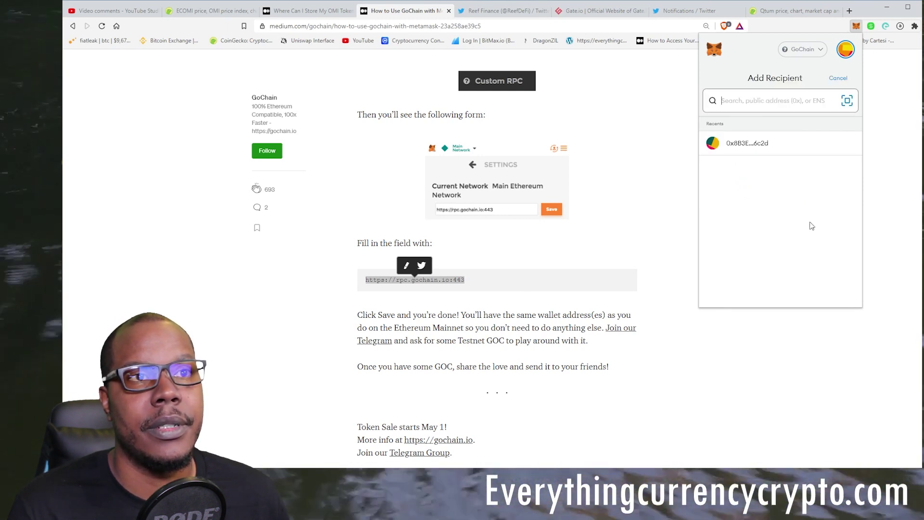
left_click(751, 146)
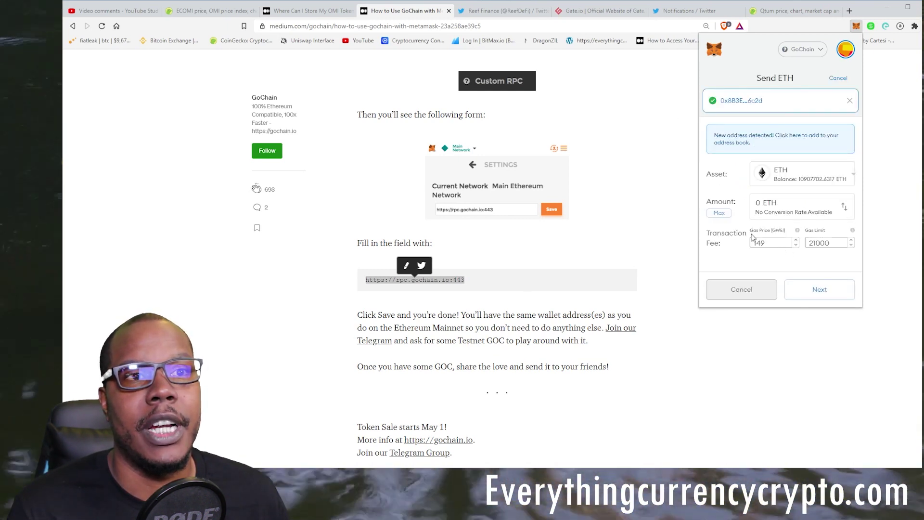
left_click(838, 174)
scroll(805, 228, "down", 1)
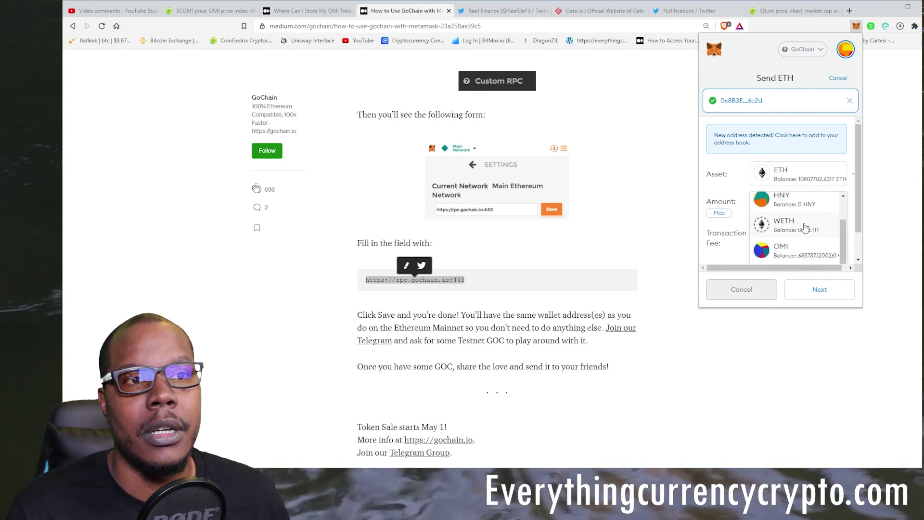
left_click(787, 247)
type("12000")
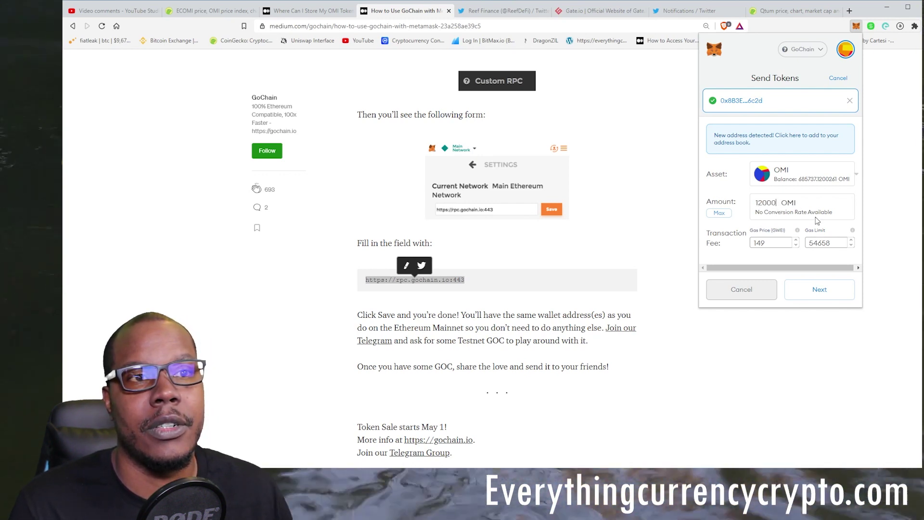
left_click(820, 290)
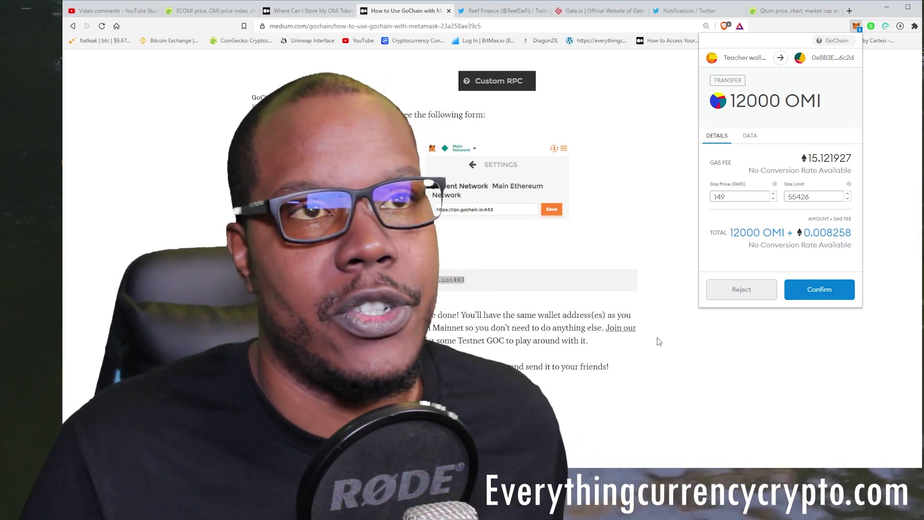
left_click(820, 289)
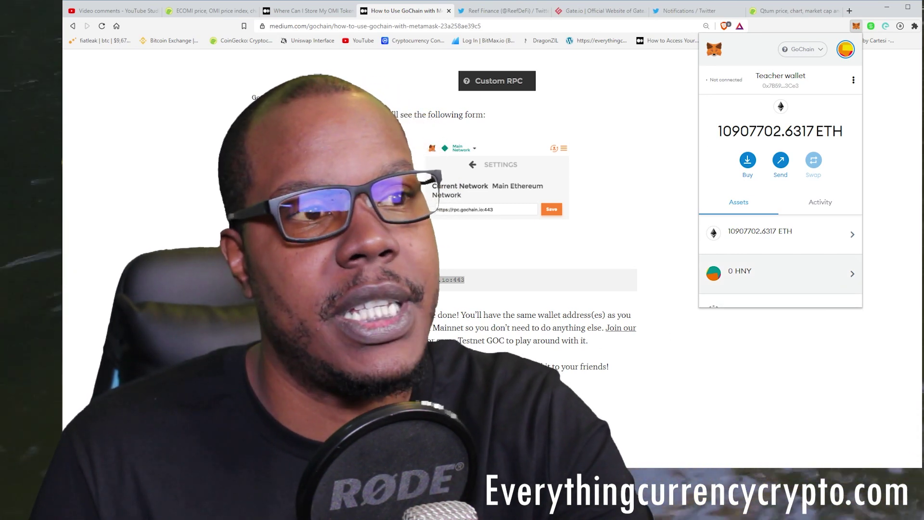
Close the MetaMask wallet and return to ECOMI's CoinGecko price page
left_click(803, 49)
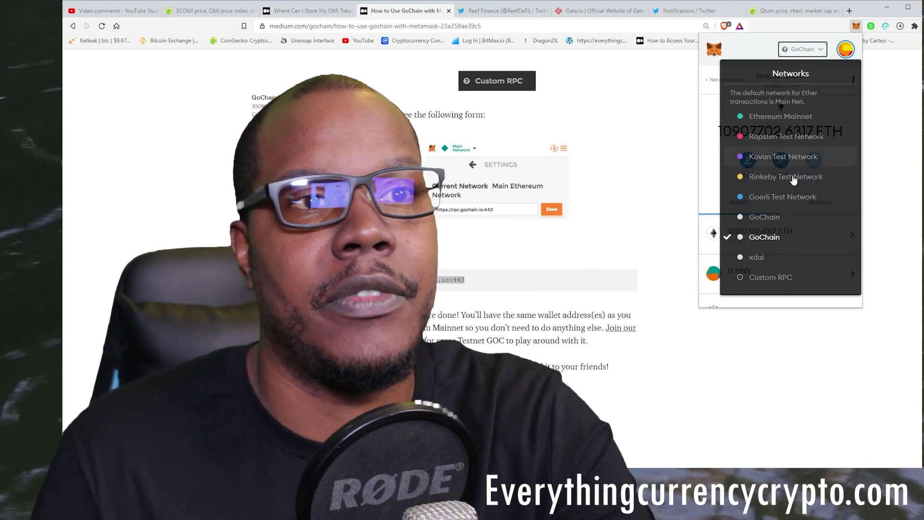
left_click(910, 134)
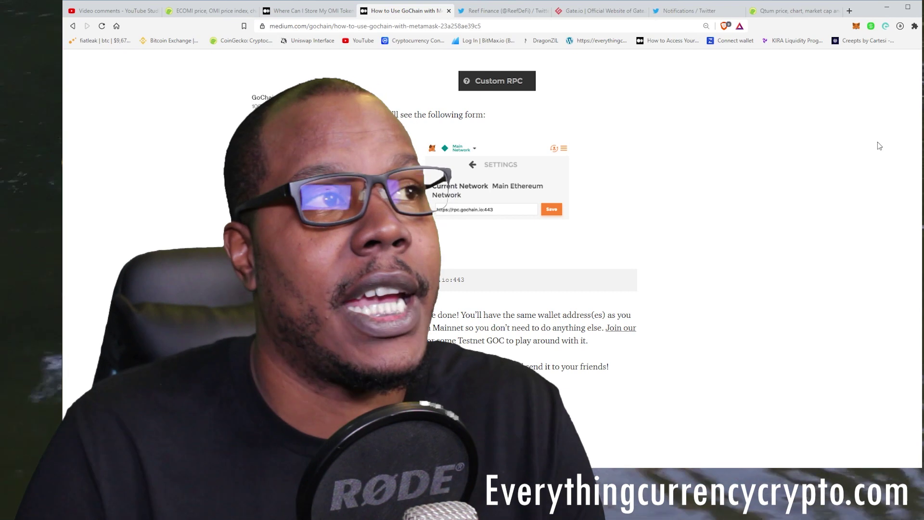
left_click(179, 14)
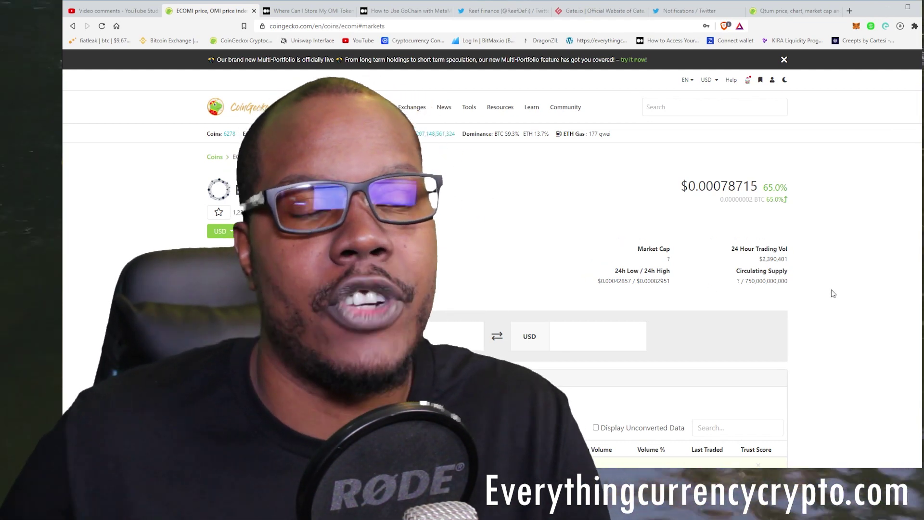
scroll(833, 294, "down", 2)
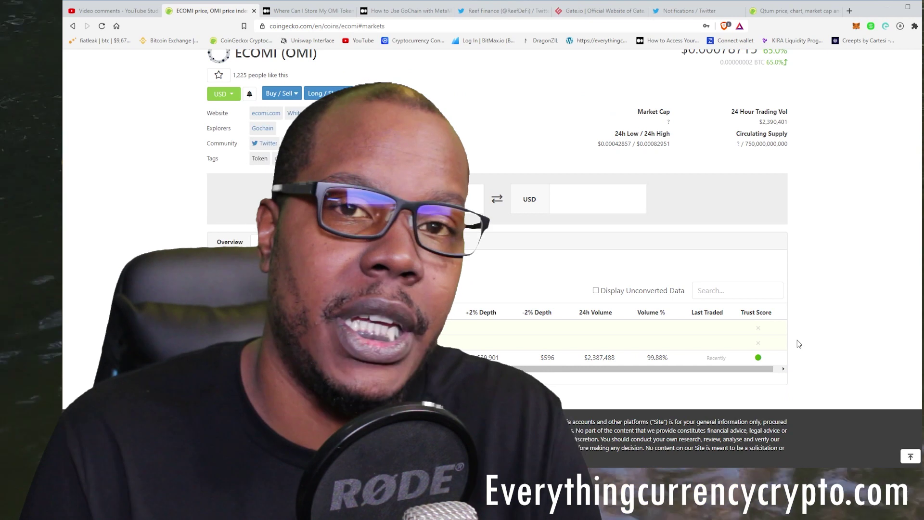
scroll(580, 225, "up", 3)
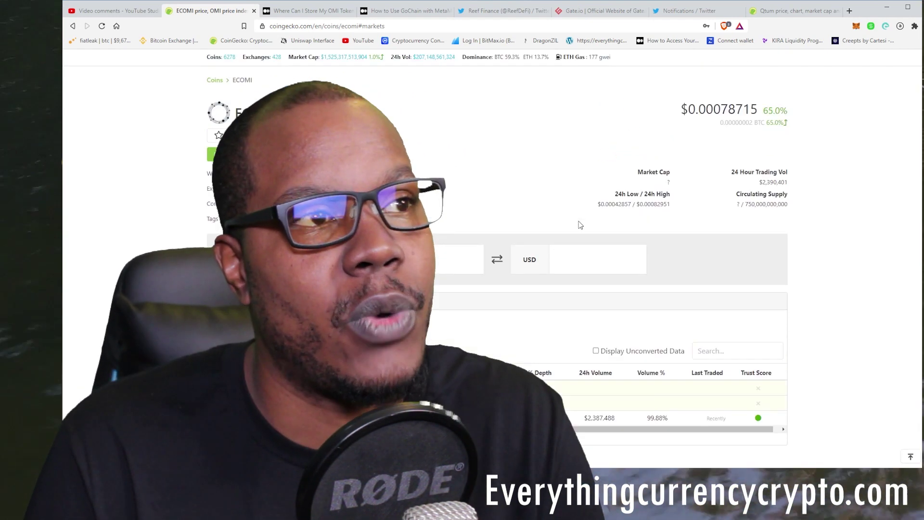